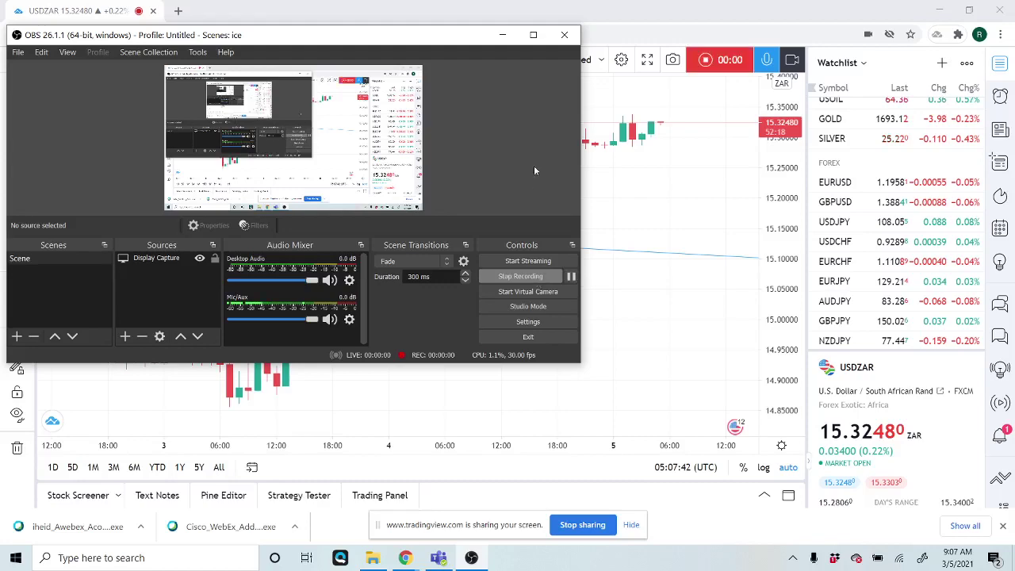
Minimize the OBS Studio window so the USDZAR hourly chart fills the screen
click(503, 36)
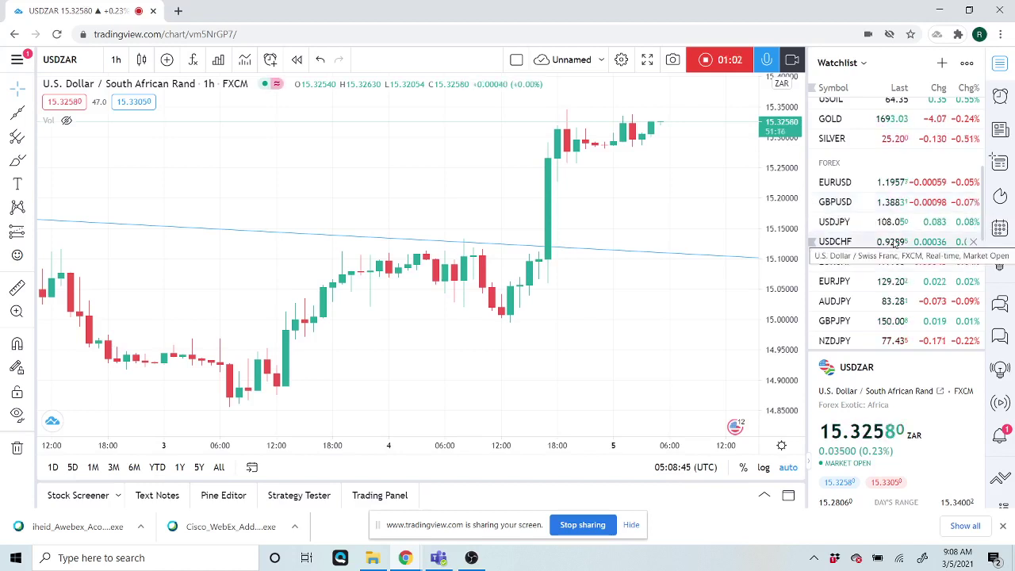
Zoom the USDZAR hourly chart out to late February and scroll the watchlist to the crypto and futures rows
scroll(896, 242, down, 2)
scroll(897, 242, up, 2)
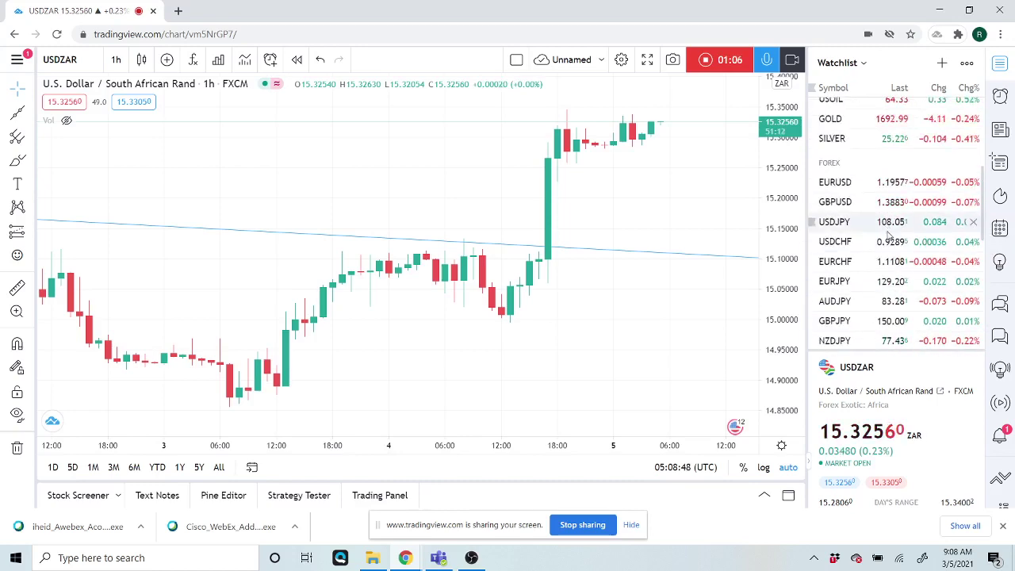
scroll(529, 221, down, 2)
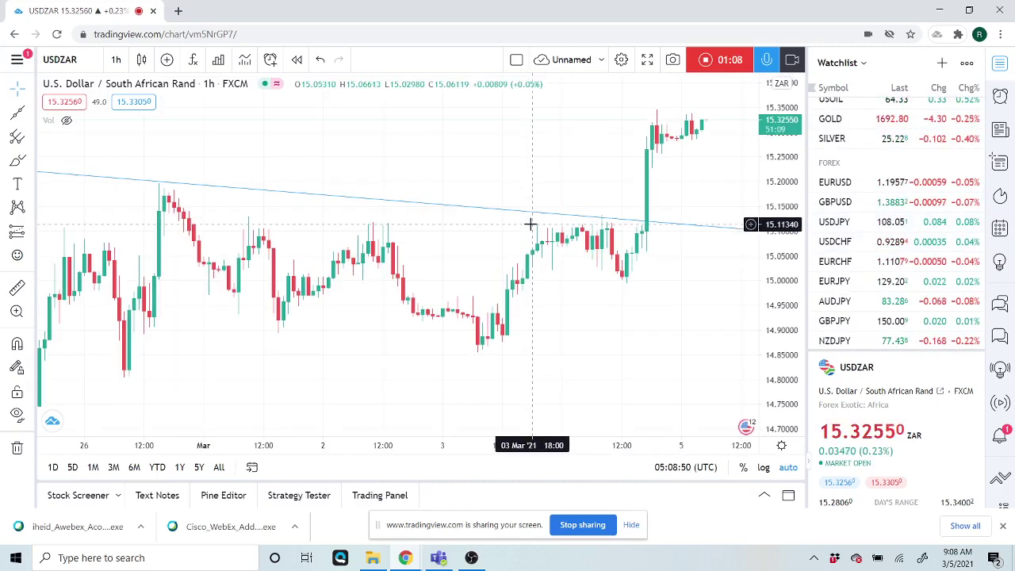
scroll(863, 223, down, 3)
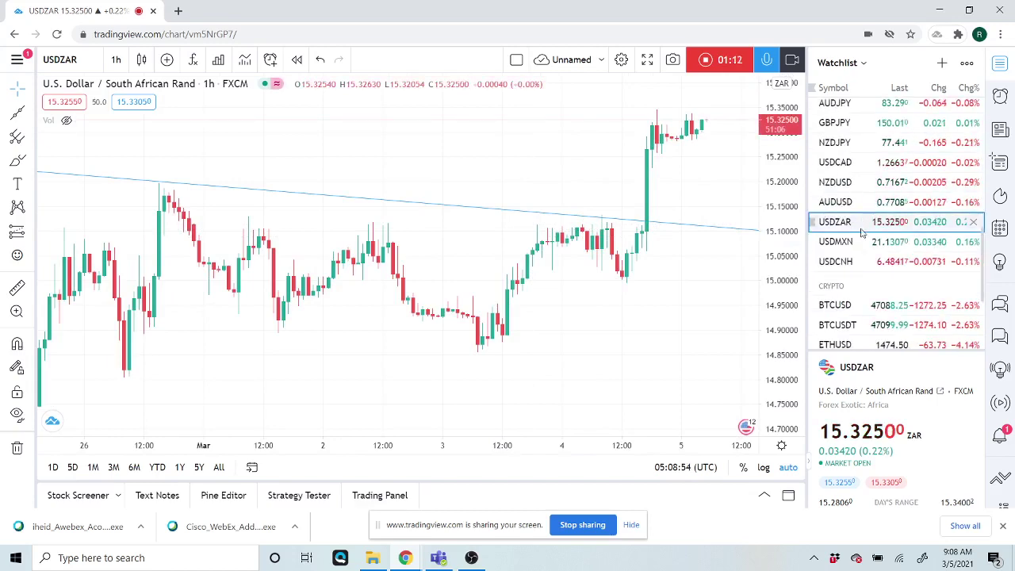
scroll(862, 226, up, 2)
scroll(863, 231, down, 2)
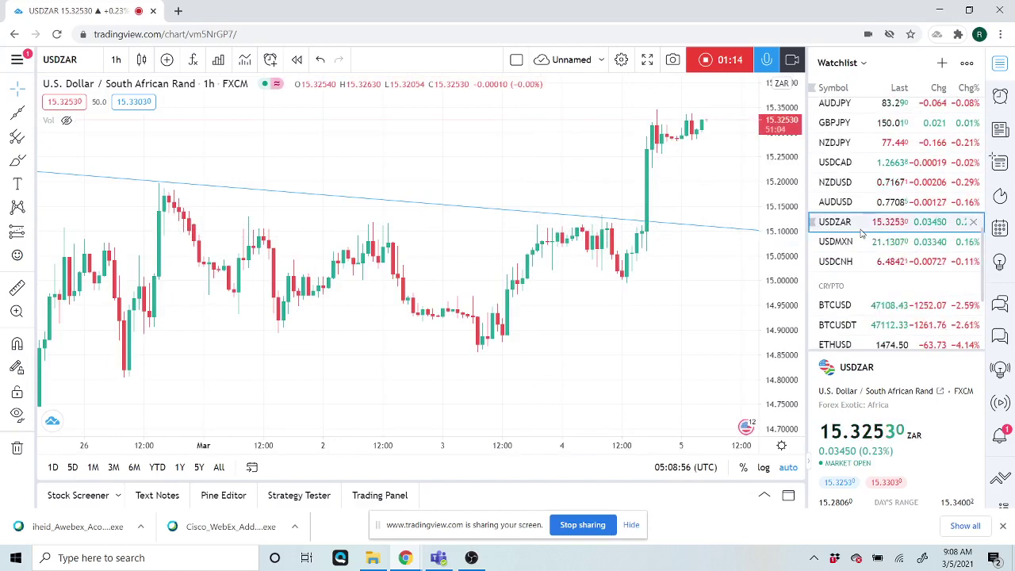
scroll(862, 232, down, 1)
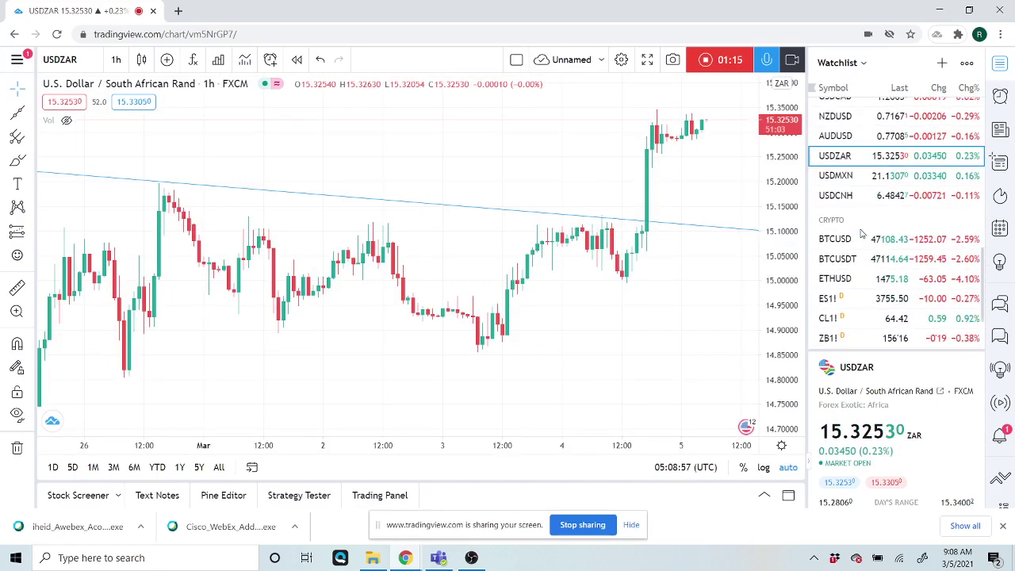
Switch the chart to ES1! S&P 500 E-mini futures on the 1 day interval
click(868, 302)
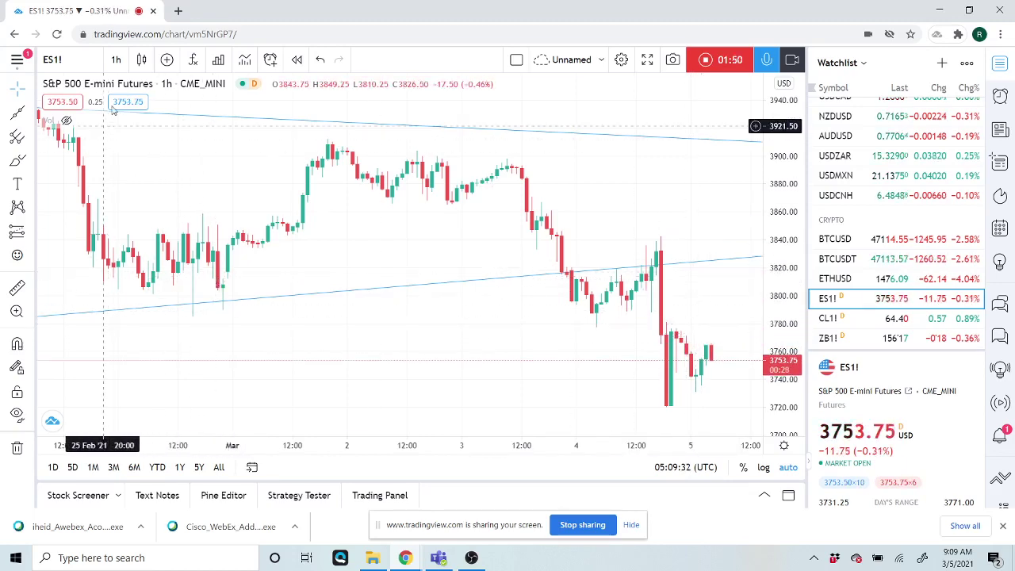
click(116, 61)
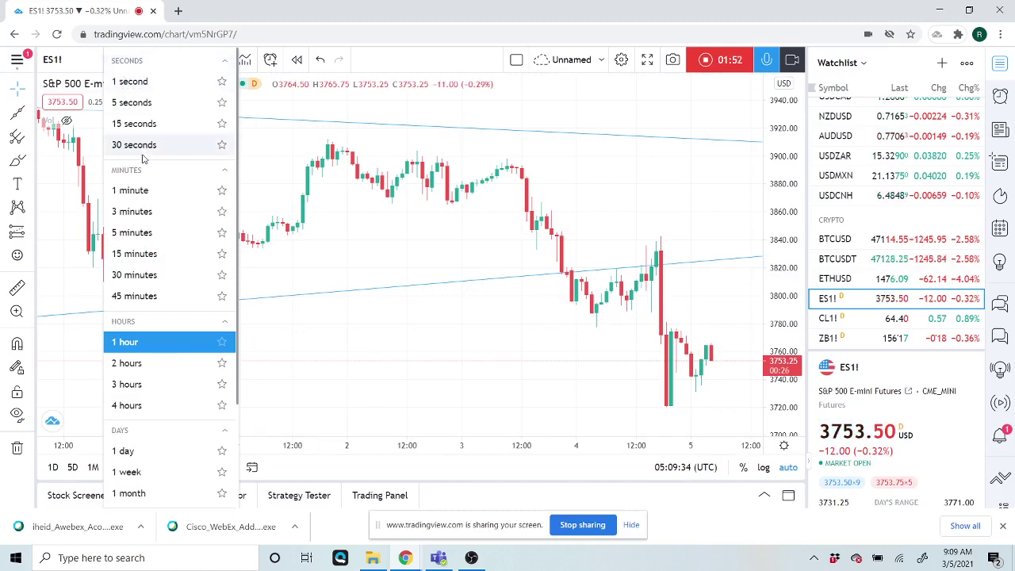
click(163, 450)
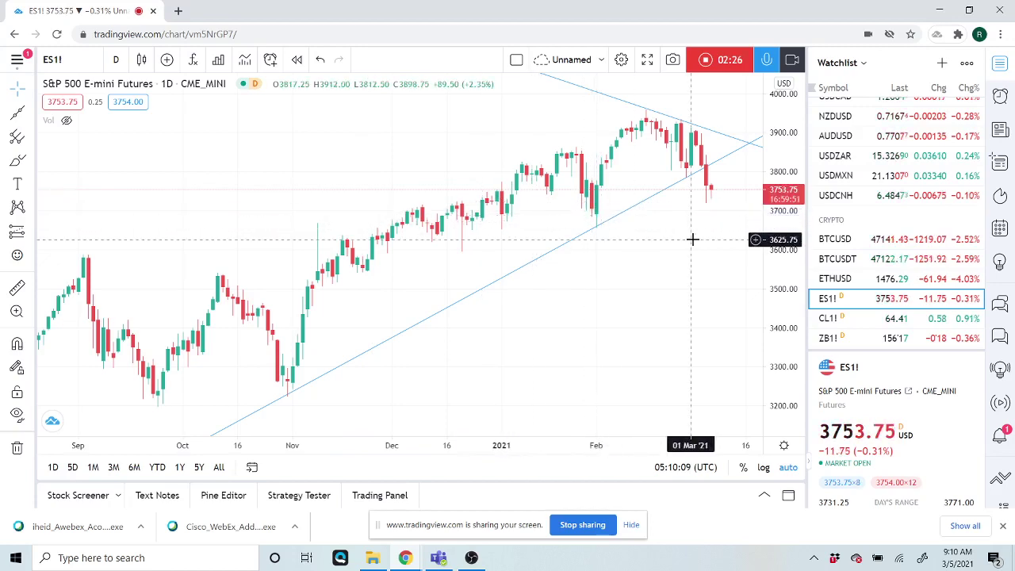
Switch the chart to BTCUSD, then ETHUSD, and scroll down the watchlist
click(839, 239)
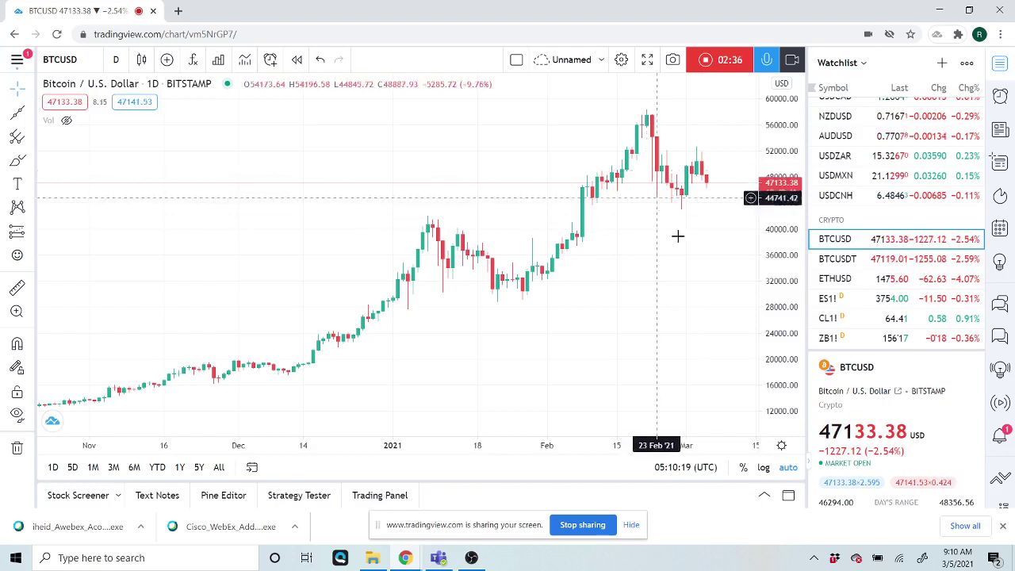
click(856, 278)
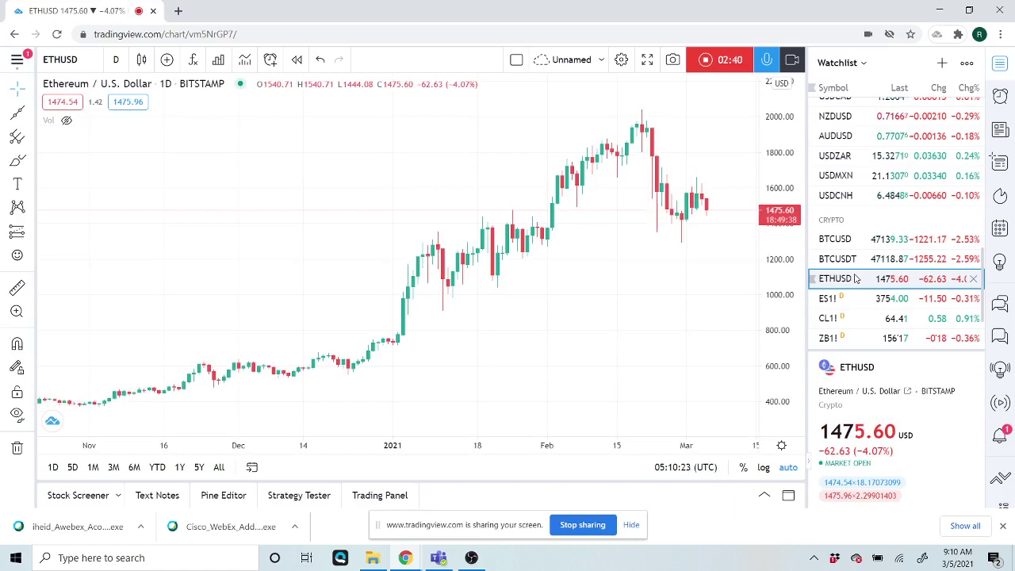
scroll(856, 278, down, 2)
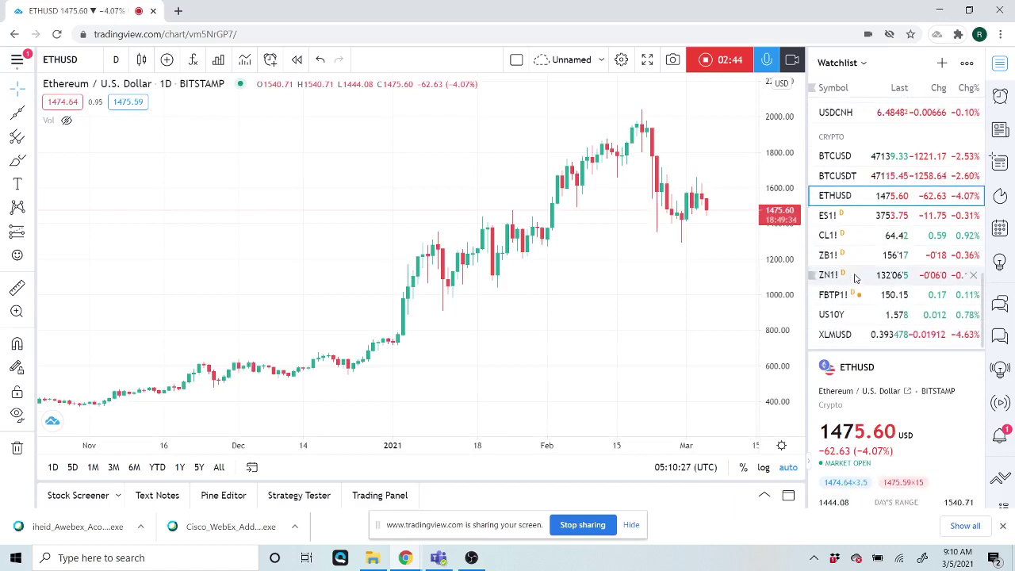
Switch to XLMUSD, zoom its daily chart back to October, and scroll the watchlist up to forex
click(849, 336)
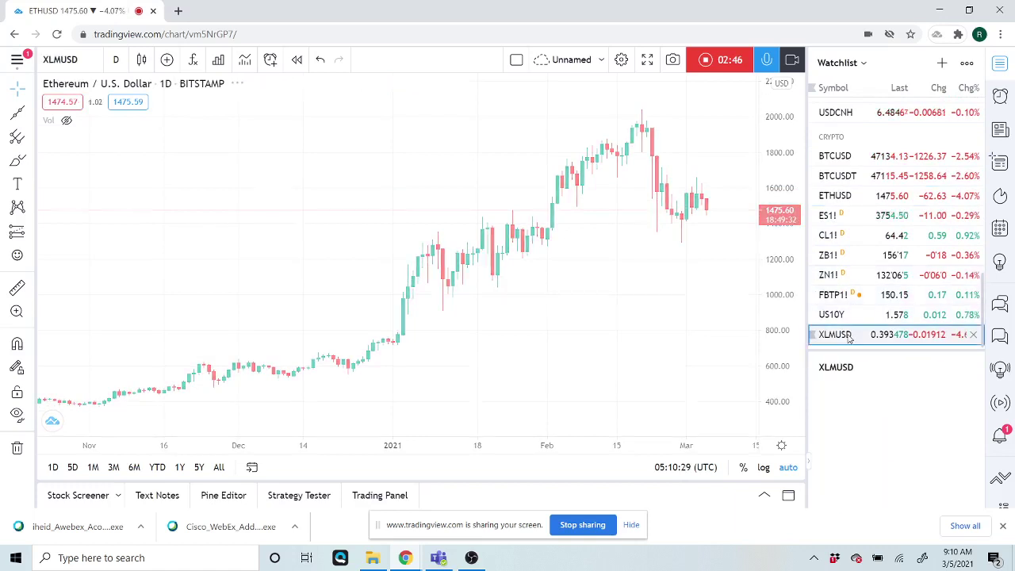
scroll(568, 318, down, 1)
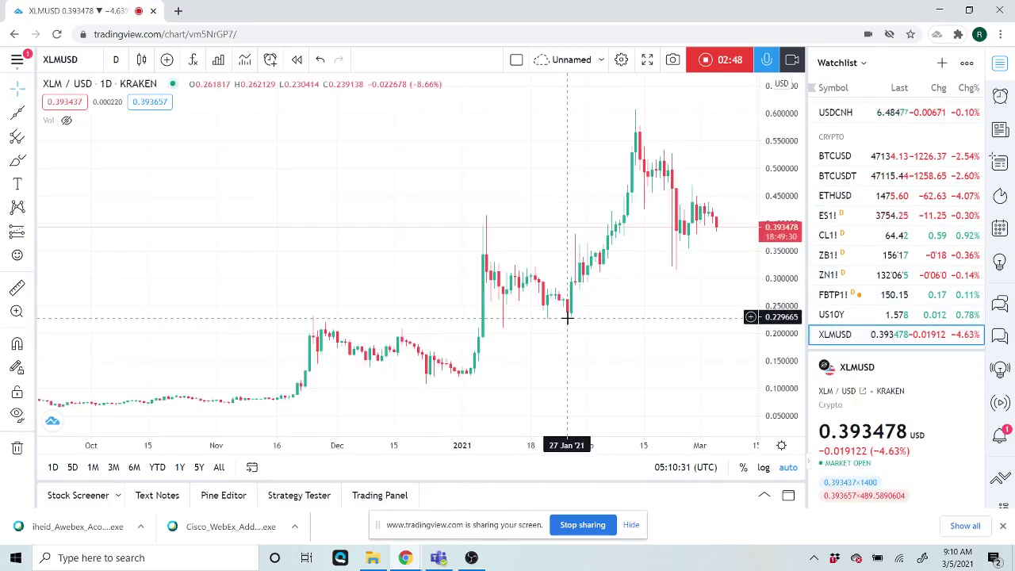
scroll(568, 317, up, 1)
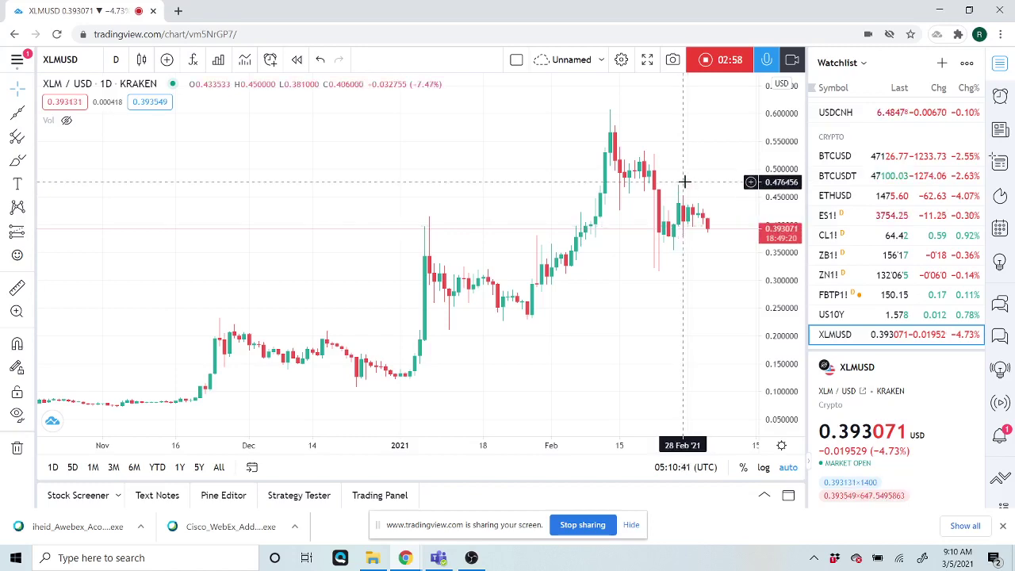
scroll(494, 292, down, 3)
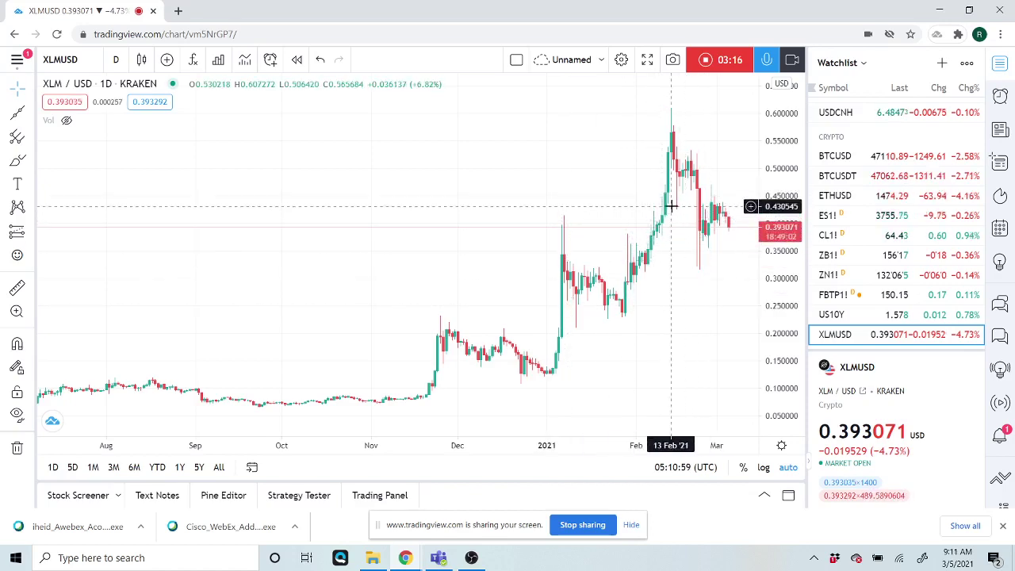
scroll(627, 312, up, 3)
scroll(627, 311, down, 5)
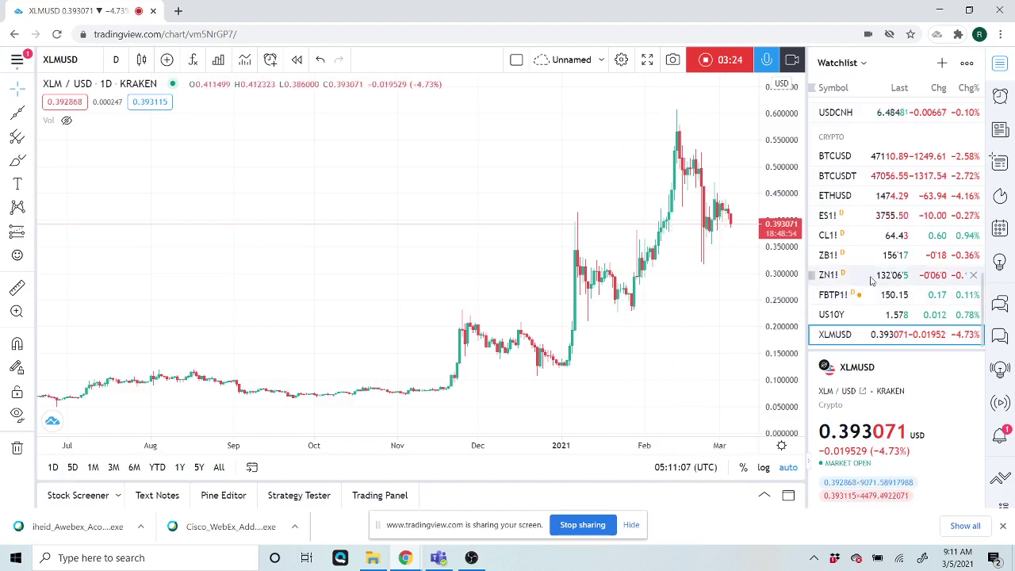
scroll(871, 280, up, 3)
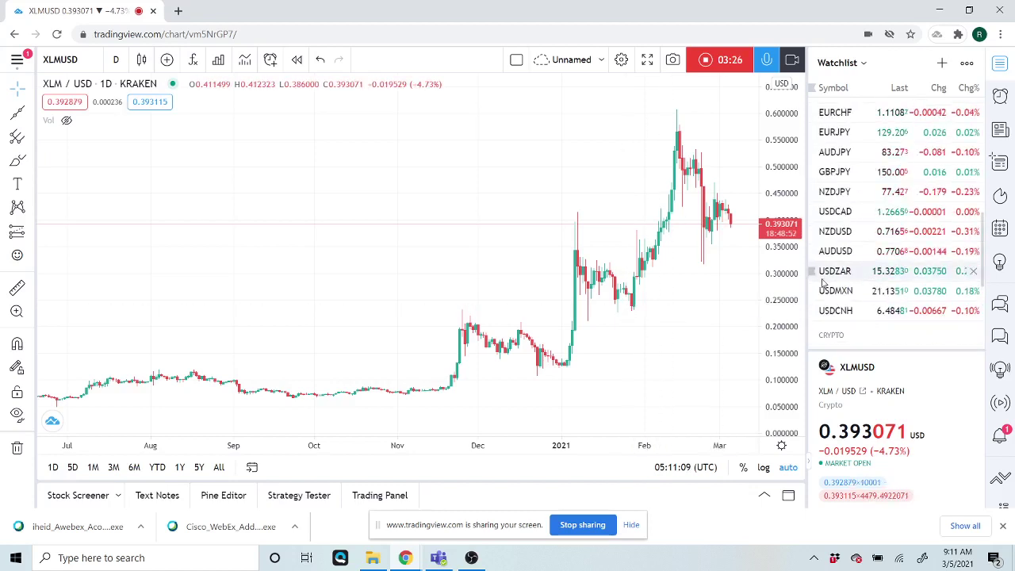
scroll(877, 265, up, 2)
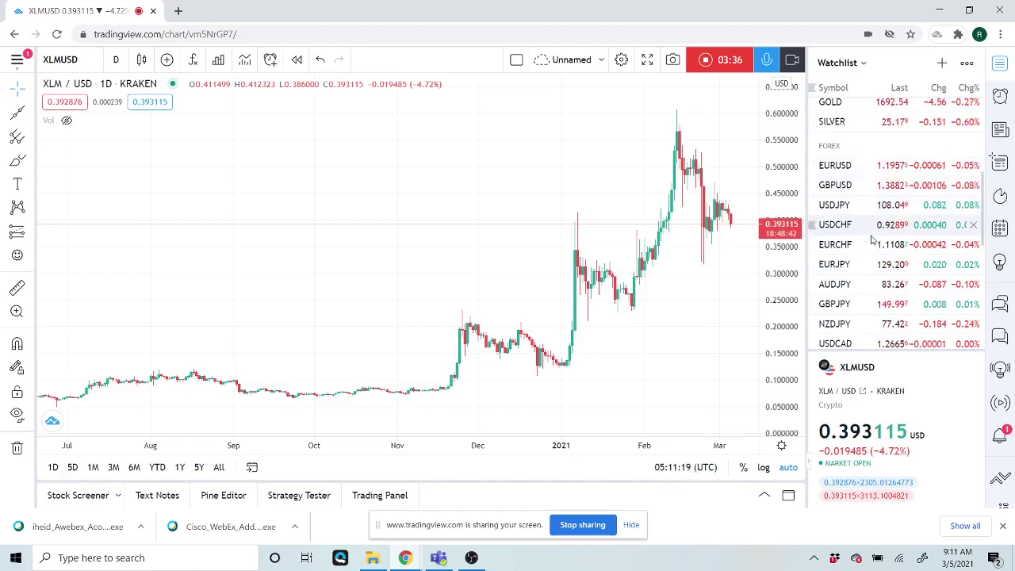
scroll(587, 271, up, 2)
scroll(587, 271, up, 2)
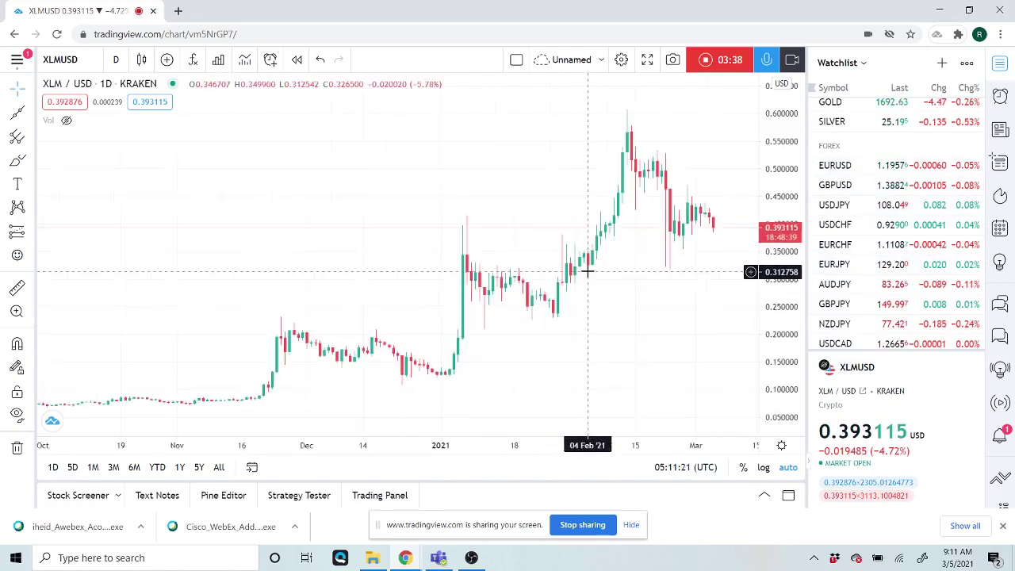
Switch the chart to the Euro / U.S. Dollar (EURUSD) daily chart
click(854, 167)
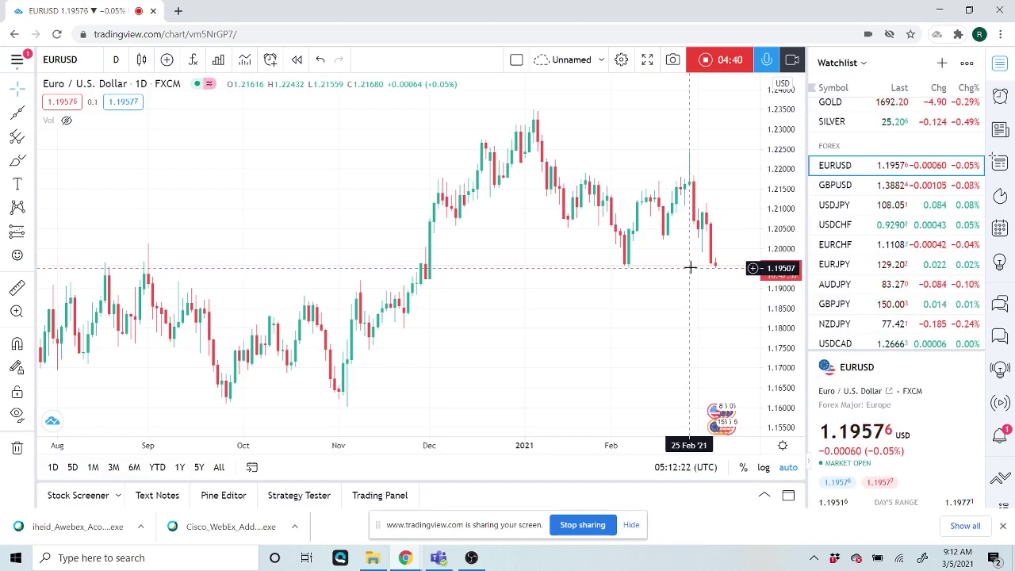
Switch the chart to USDCHF on hourly candles
click(846, 228)
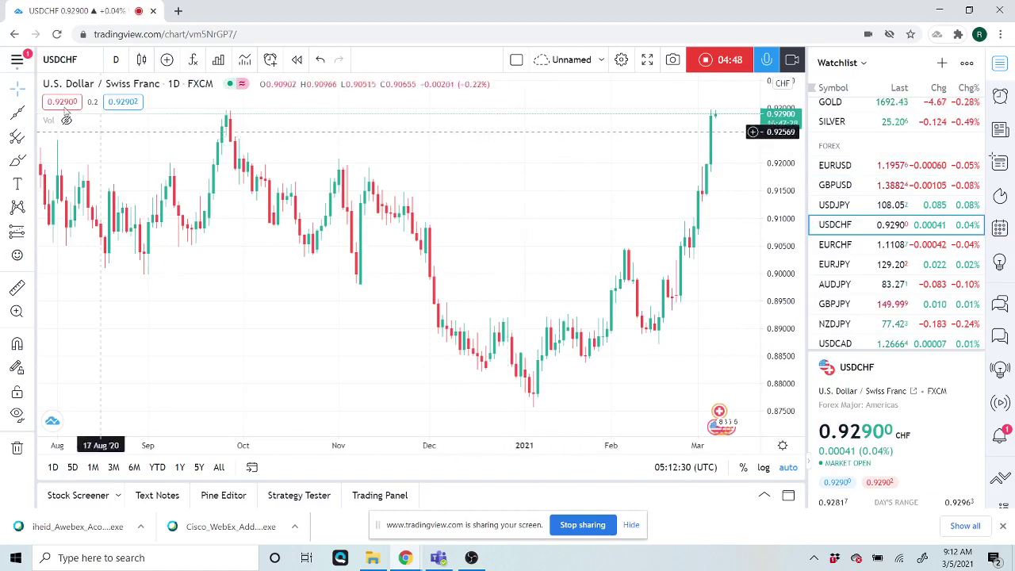
click(115, 62)
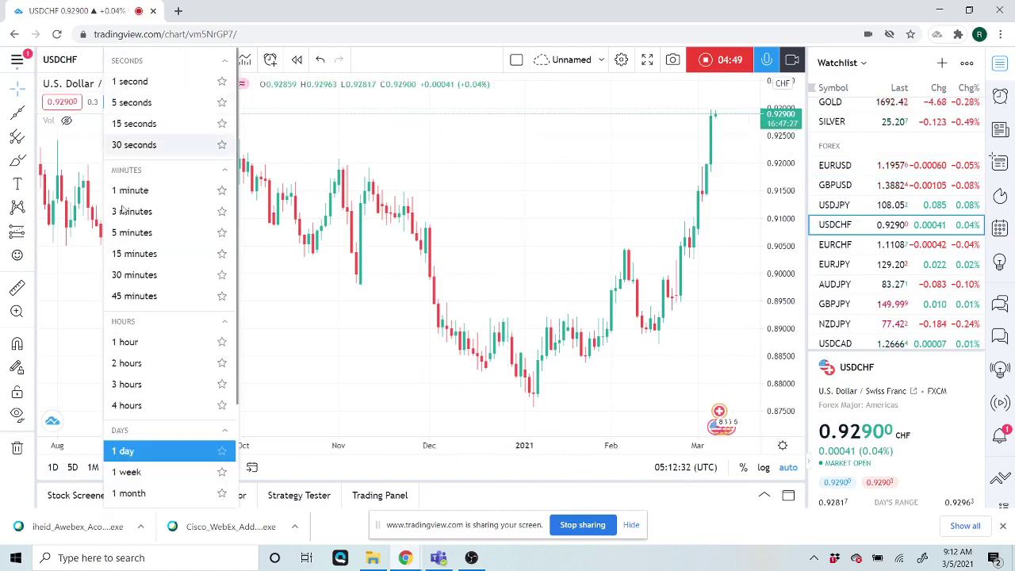
click(135, 349)
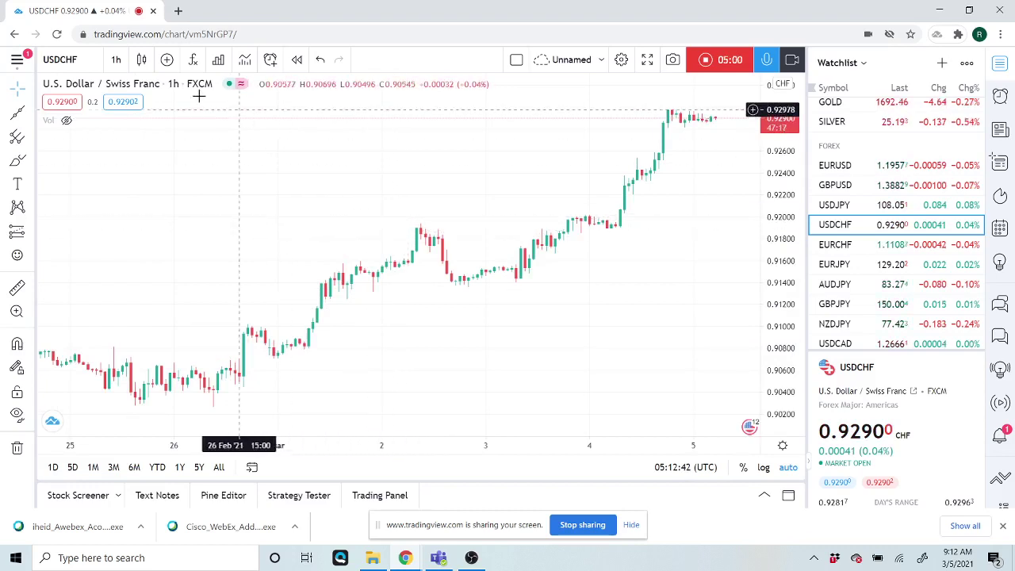
Change USDCHF to the 1D interval and zoom out to the previous February
click(117, 61)
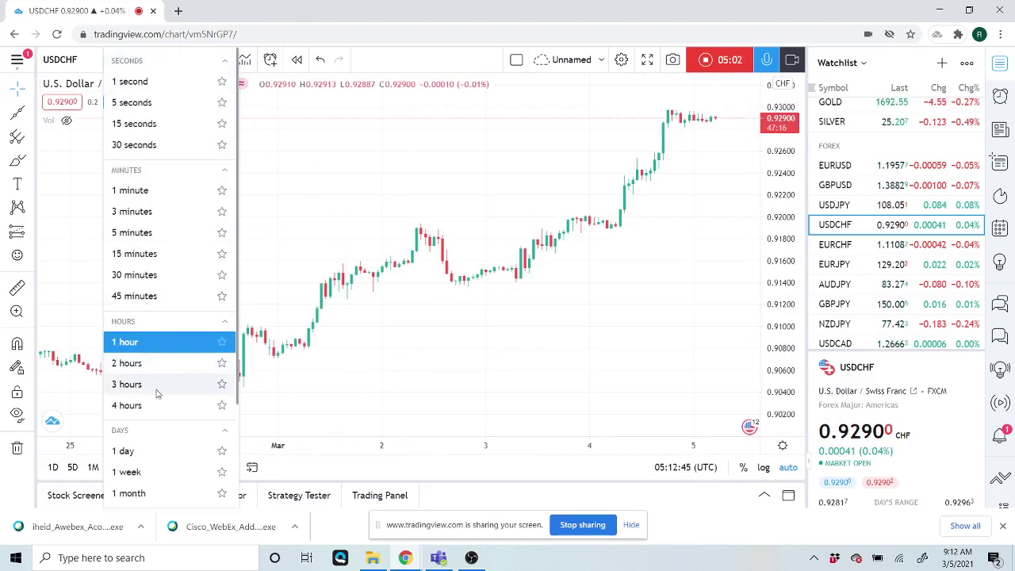
click(156, 450)
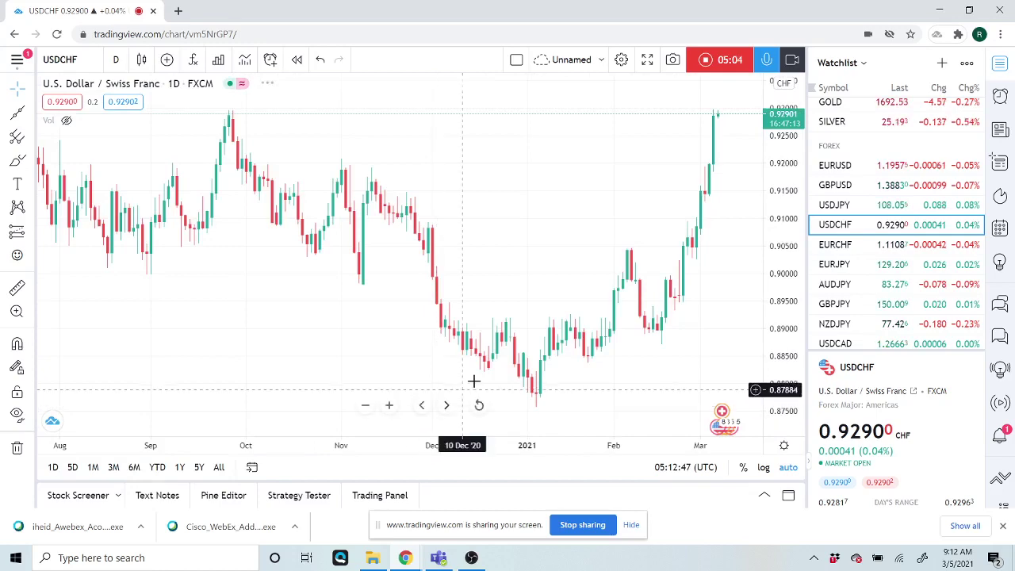
scroll(479, 373, down, 3)
scroll(479, 374, down, 2)
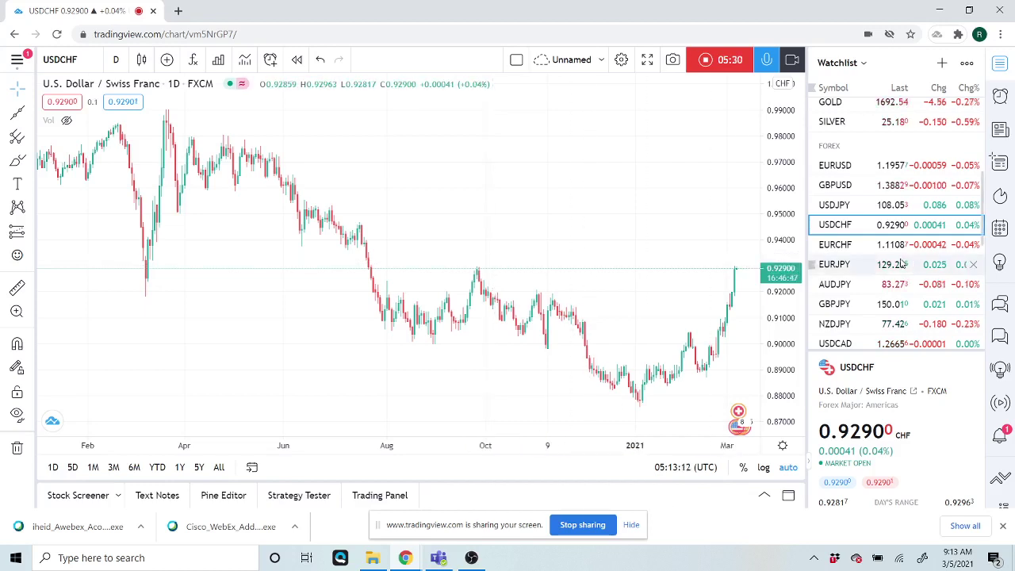
scroll(903, 263, down, 1)
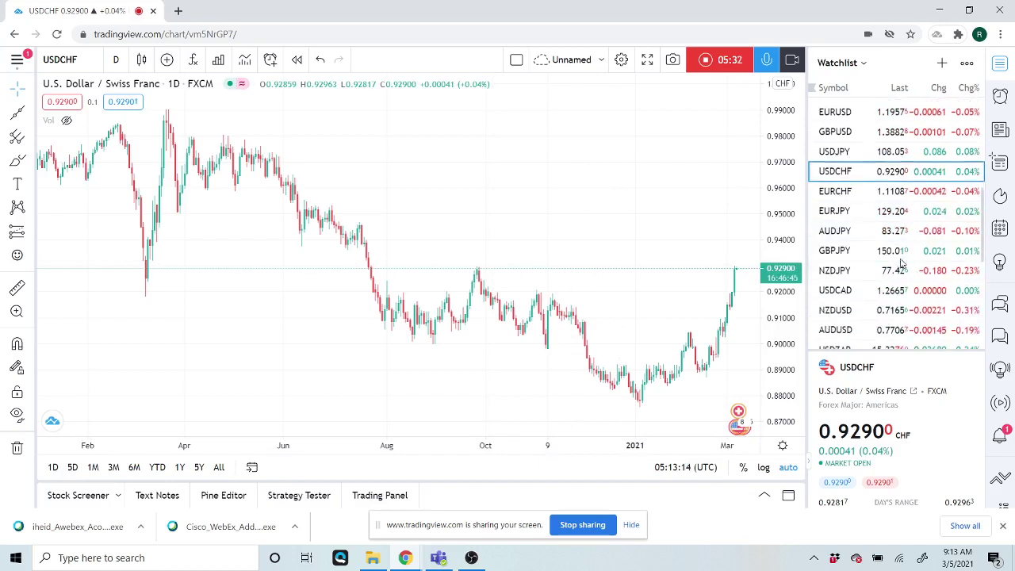
View USDCAD, then move to the AUDUSD daily chart with its rising trendline
click(845, 279)
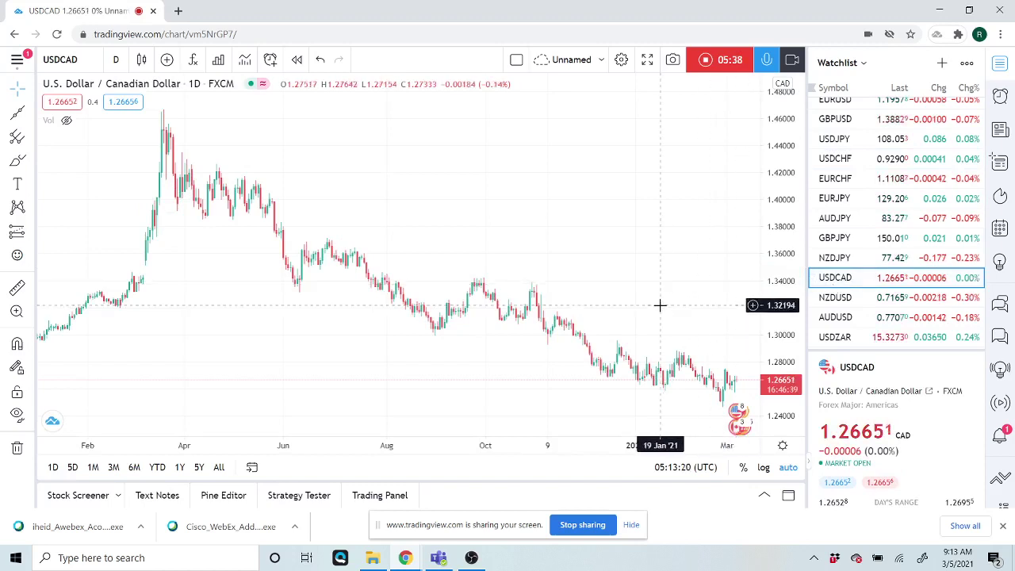
scroll(659, 304, up, 3)
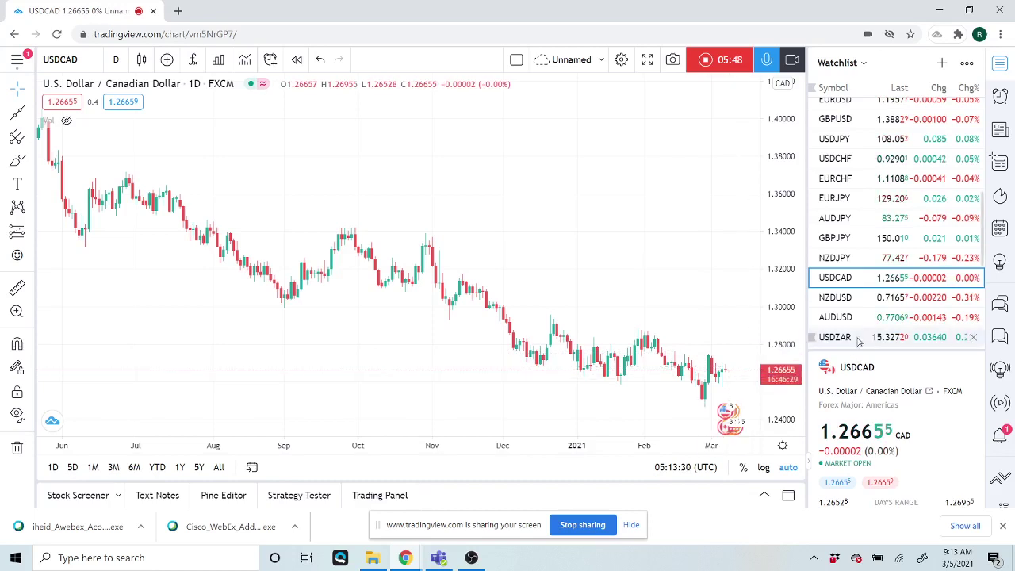
click(845, 318)
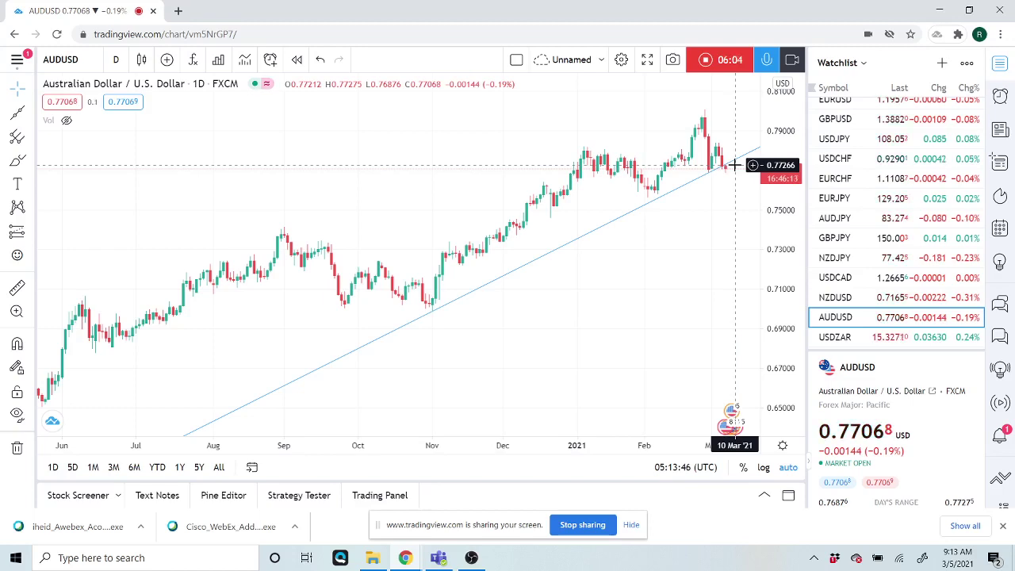
Switch the chart to USDZAR daily, showing its descending trendline
click(844, 338)
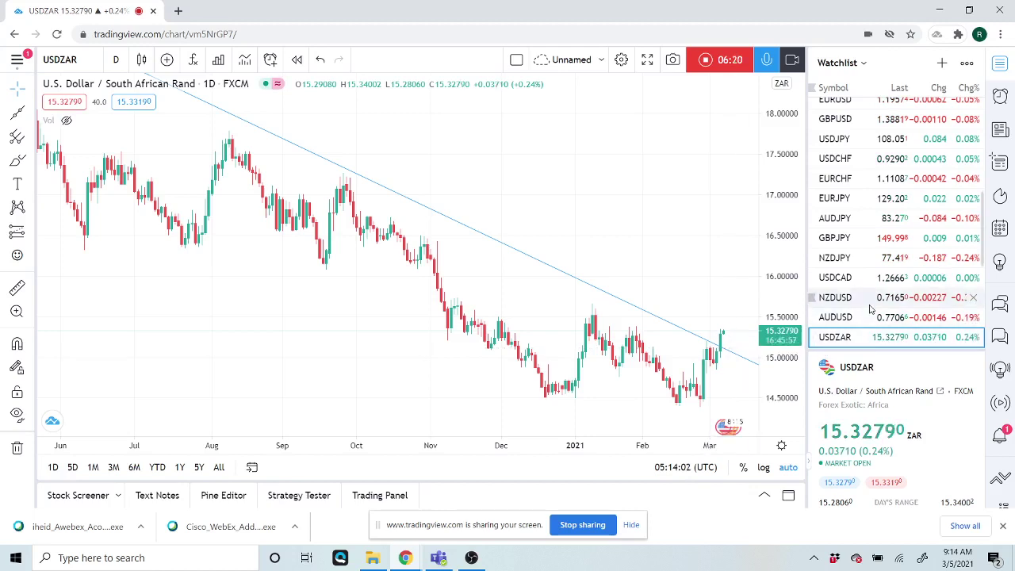
scroll(871, 320, down, 1)
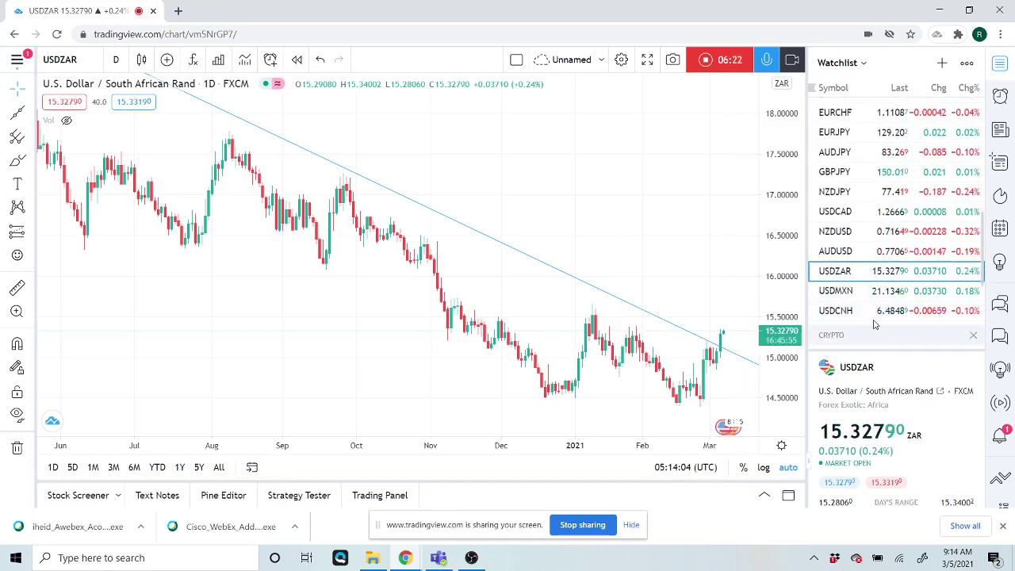
Switch to USDCNH and zoom the chart to cover November through March
click(849, 311)
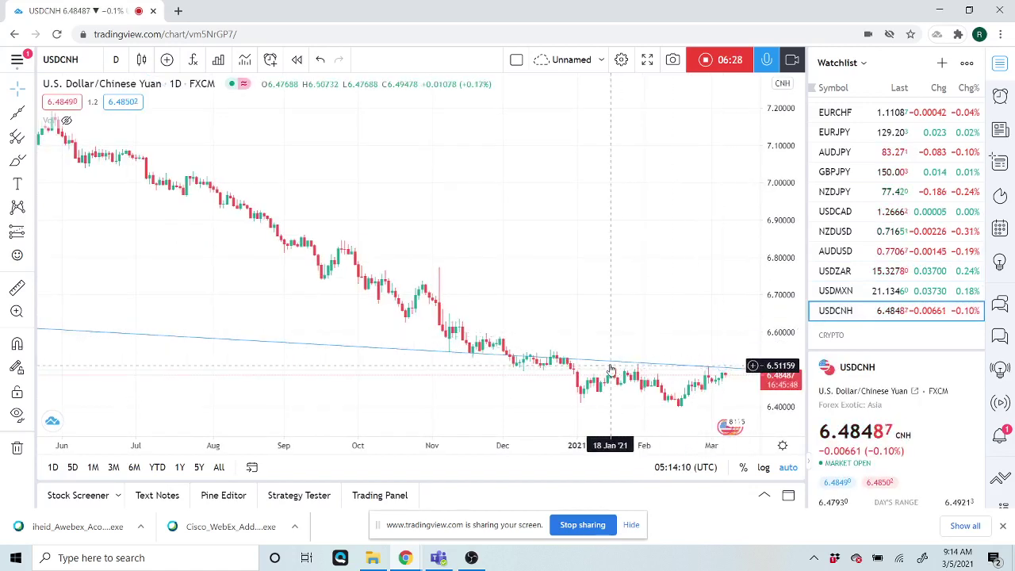
scroll(679, 308, up, 3)
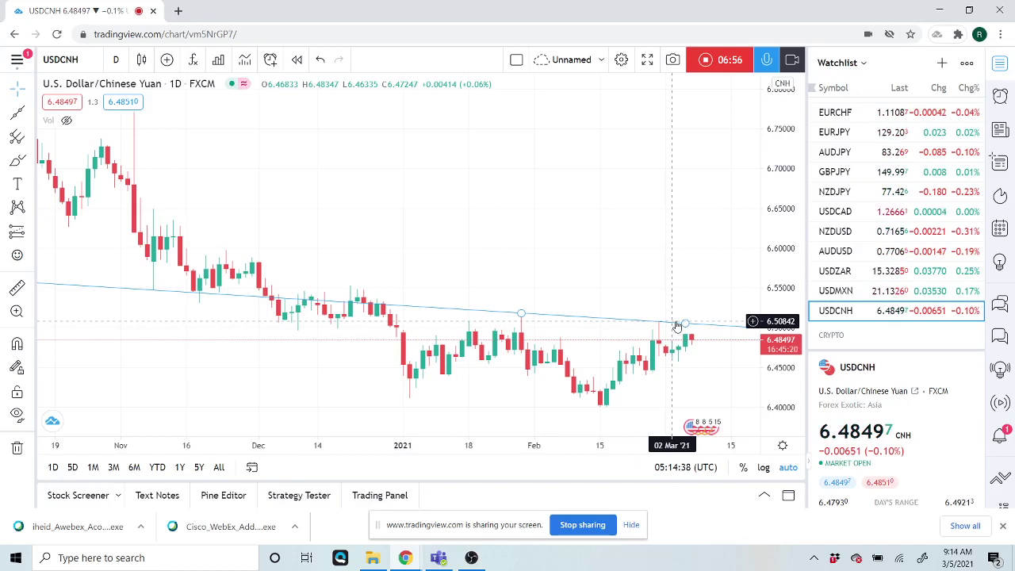
scroll(849, 251, down, 5)
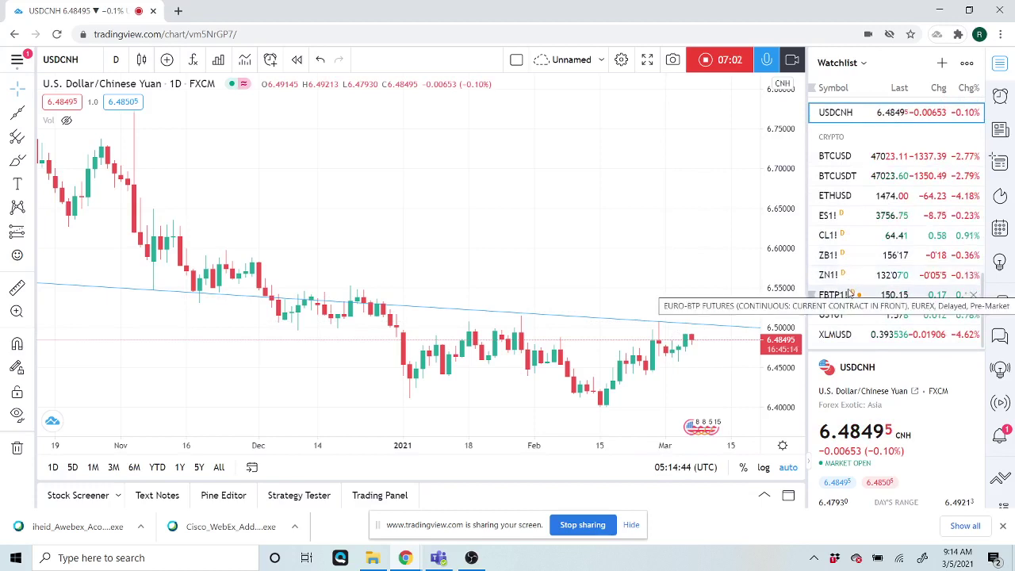
Switch the chart to US10Y and zoom out to show 2018 through early 2021
click(841, 315)
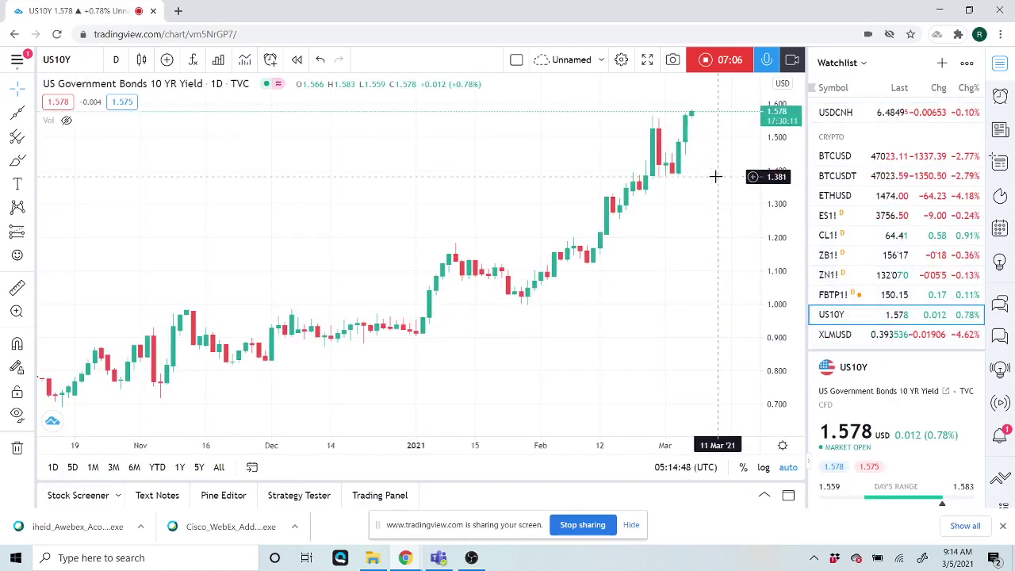
scroll(438, 305, down, 5)
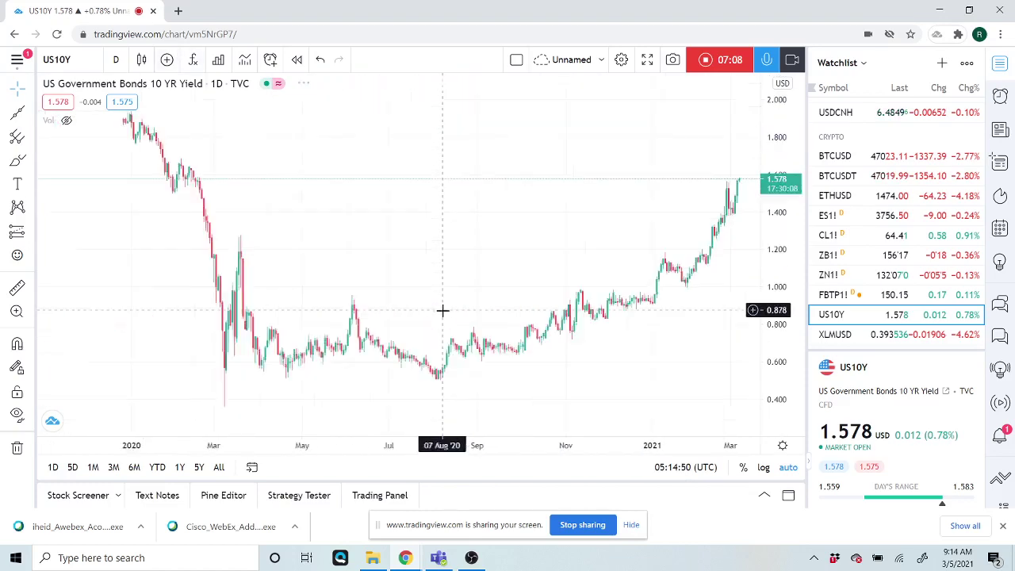
scroll(443, 311, down, 4)
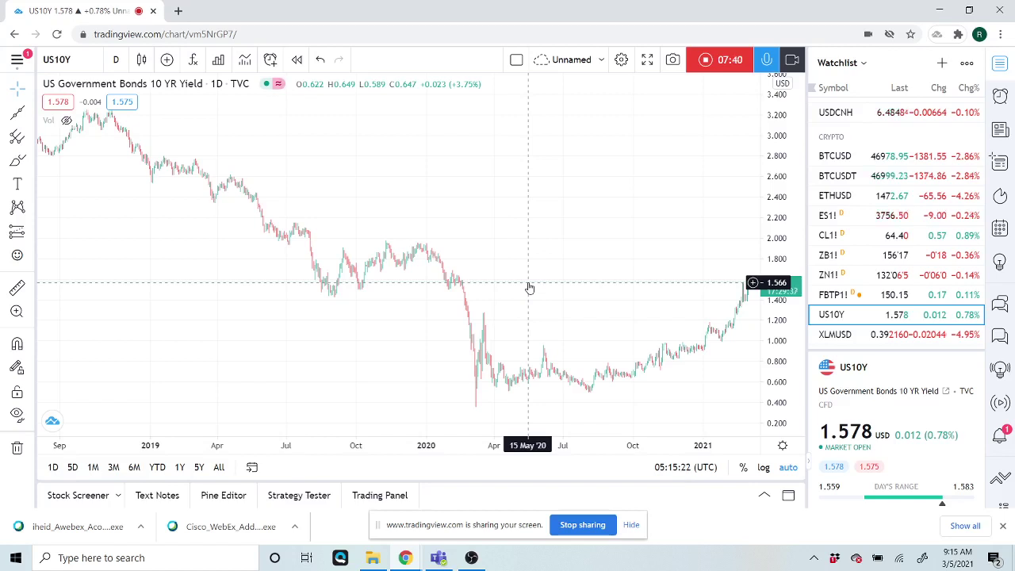
scroll(530, 288, down, 3)
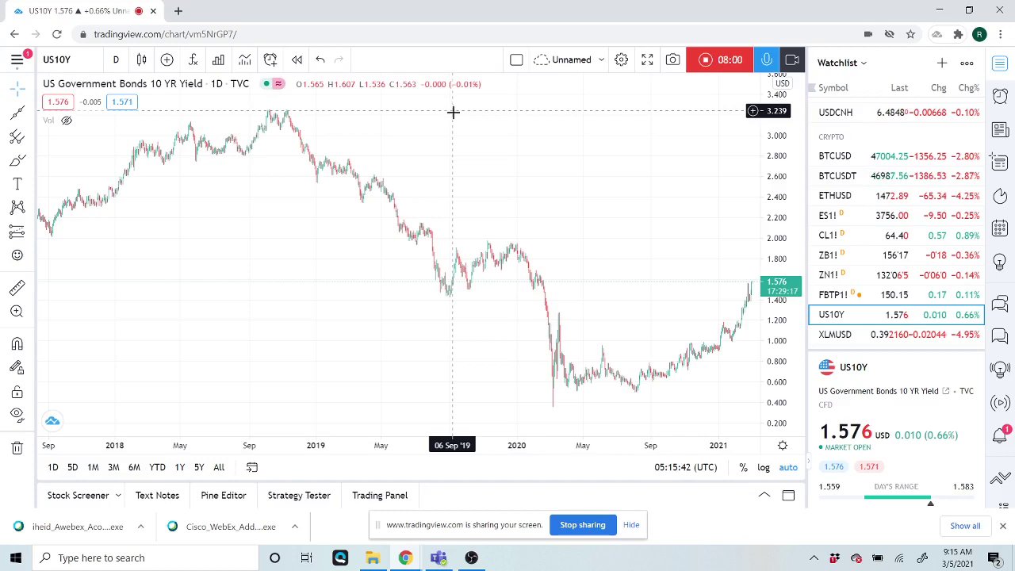
scroll(476, 183, down, 2)
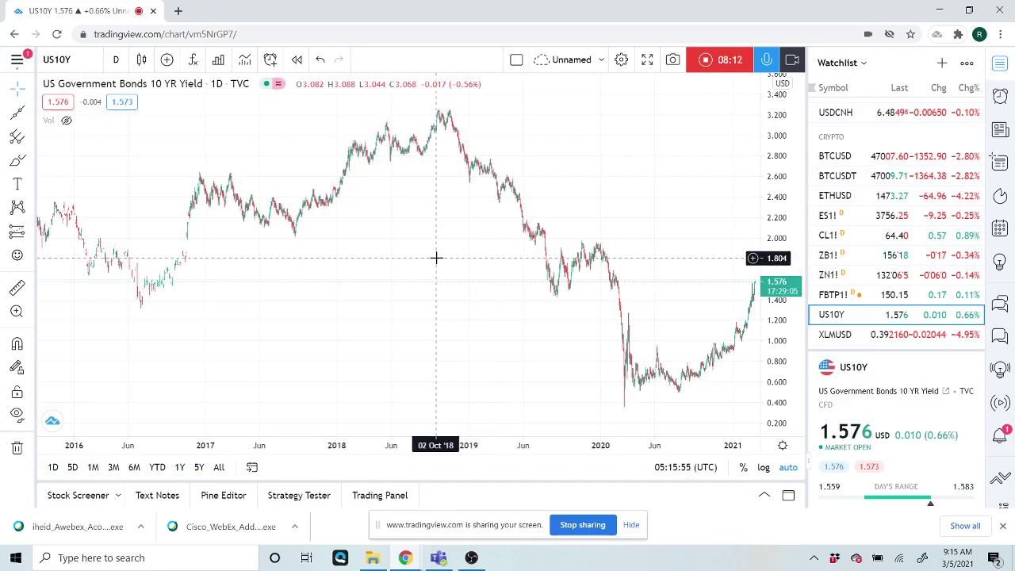
scroll(599, 230, up, 1)
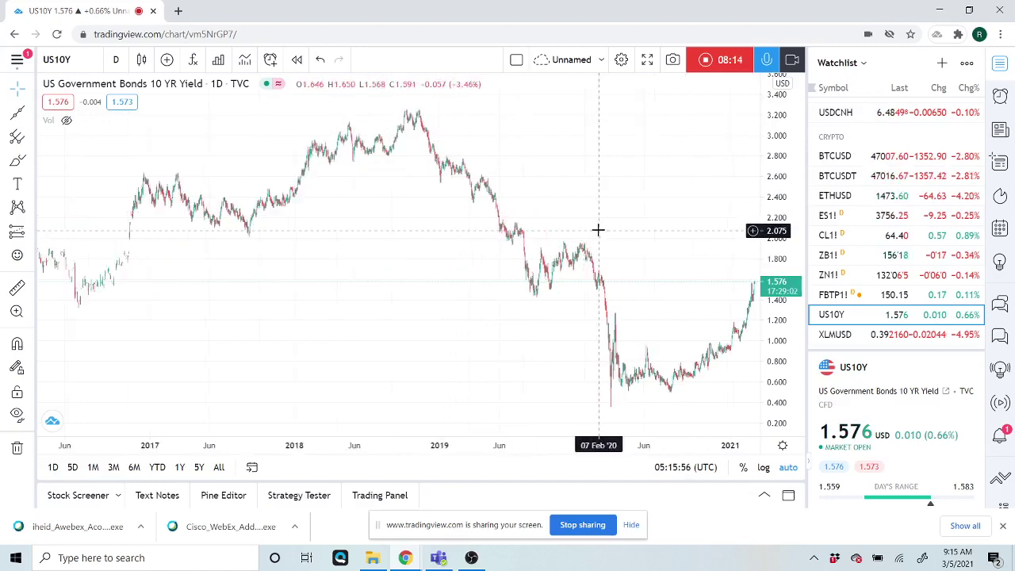
scroll(599, 230, up, 3)
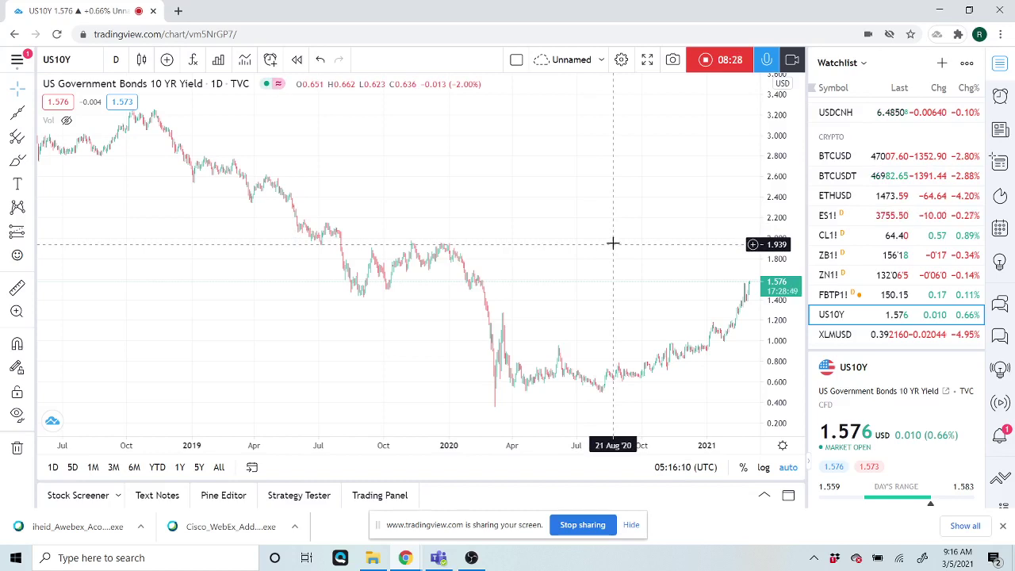
Switch the chart to CL1! crude oil and zoom in on the November–March rally
click(834, 235)
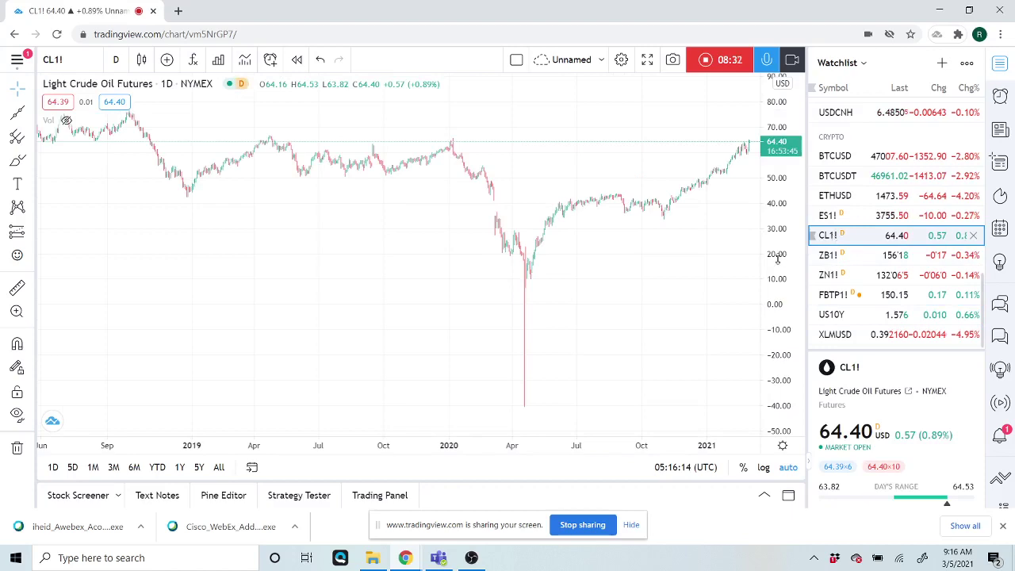
scroll(591, 267, up, 10)
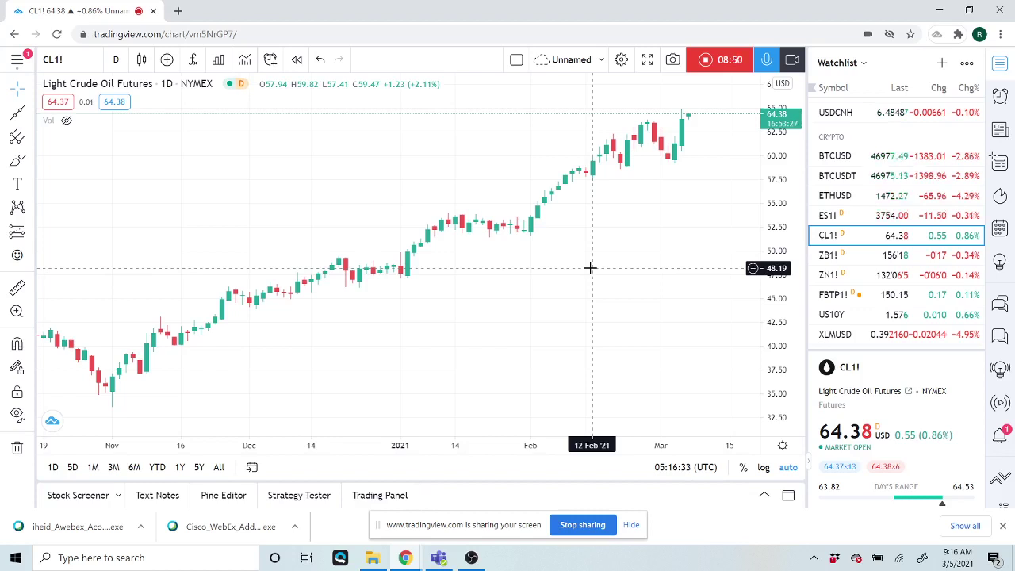
Draw an ascending extended line through the early-November low and the February low
click(30, 114)
click(110, 379)
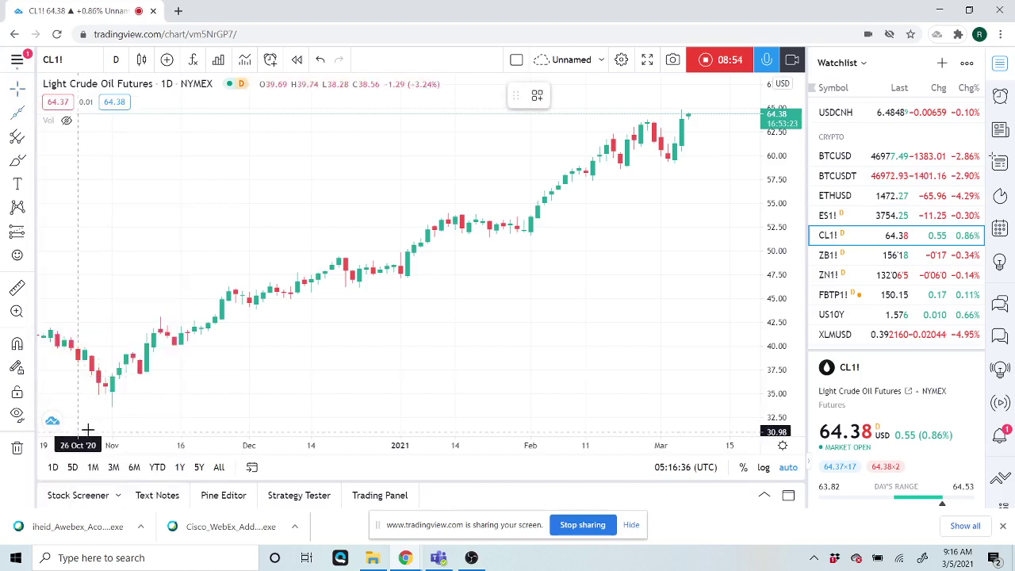
click(112, 407)
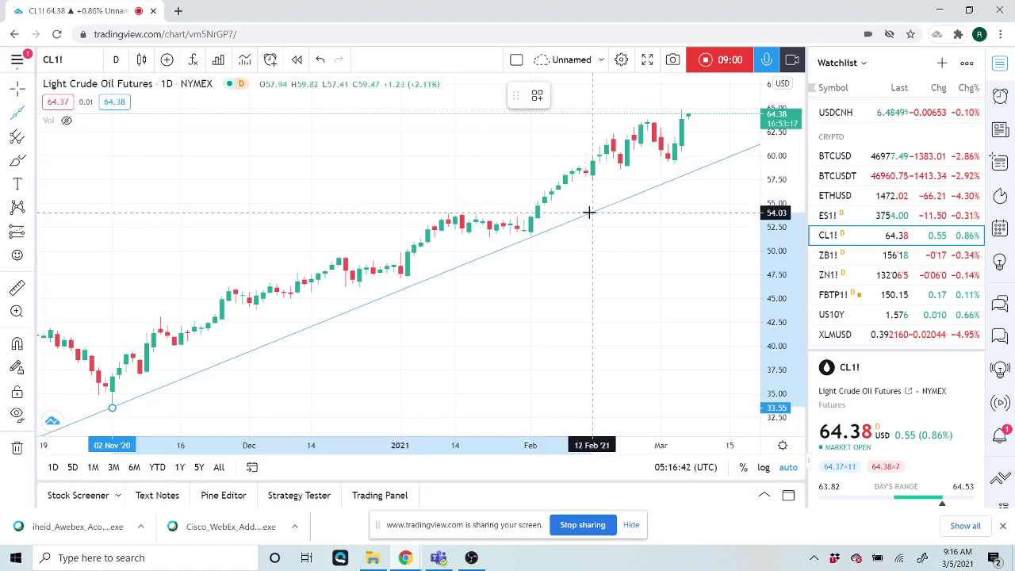
click(587, 212)
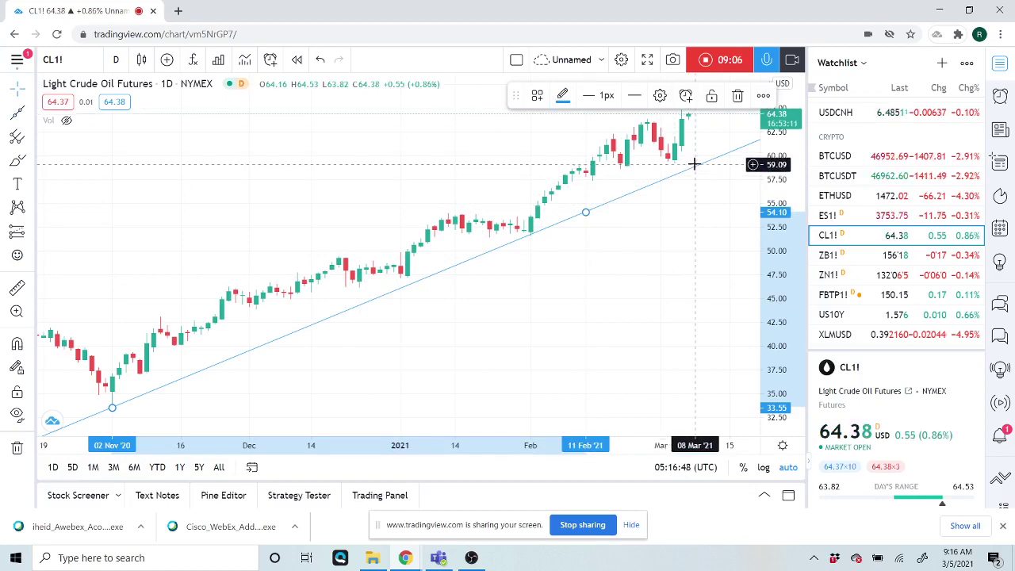
scroll(688, 290, down, 2)
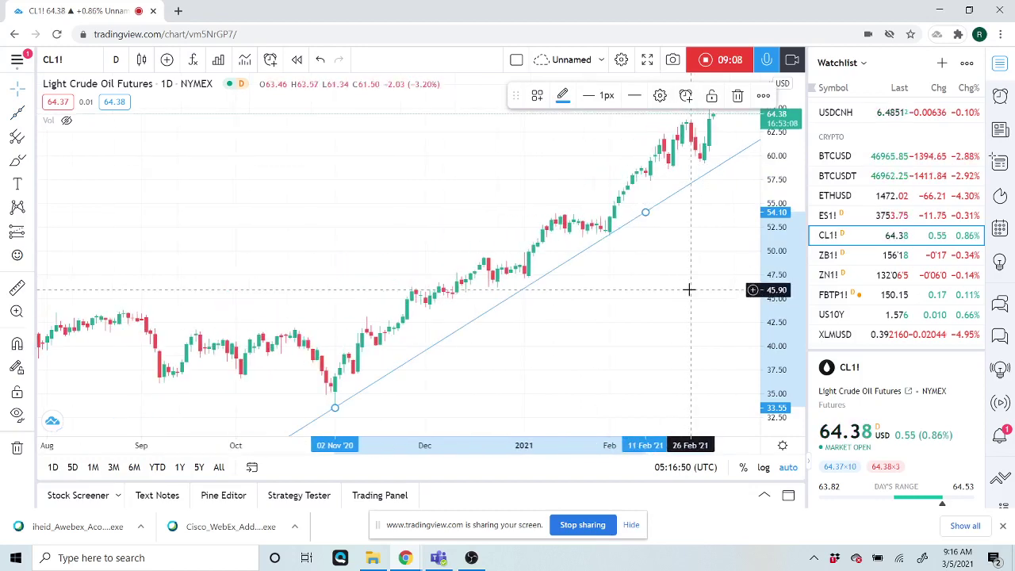
Deselect the trendline, stop the screen recording, and bring OBS Studio to the front
click(353, 191)
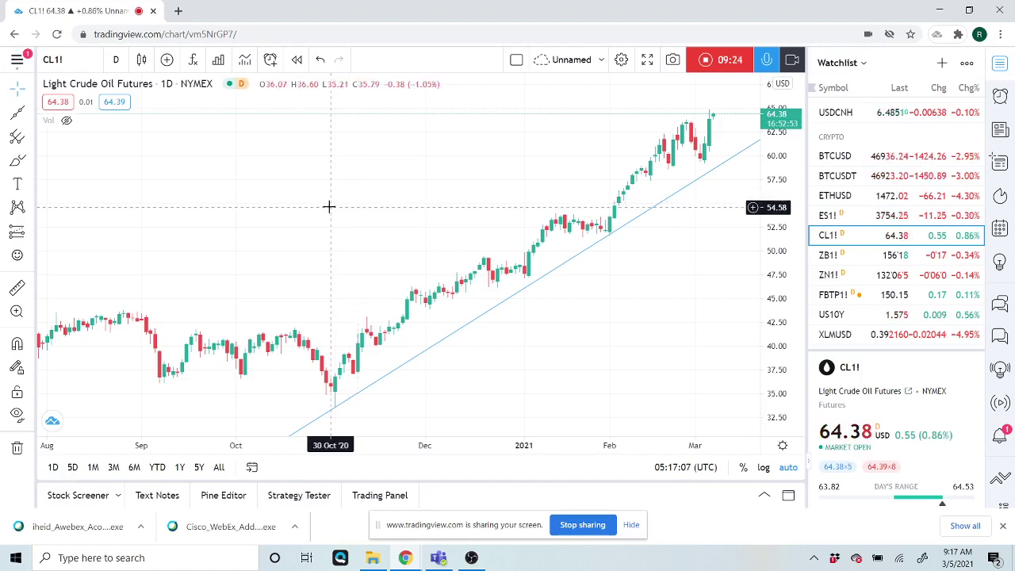
click(705, 62)
click(476, 558)
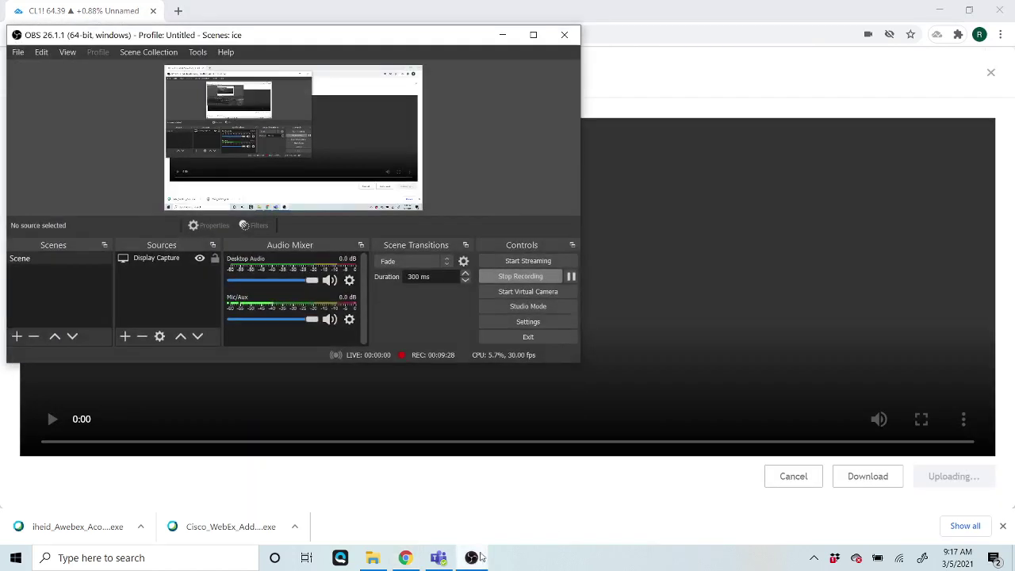